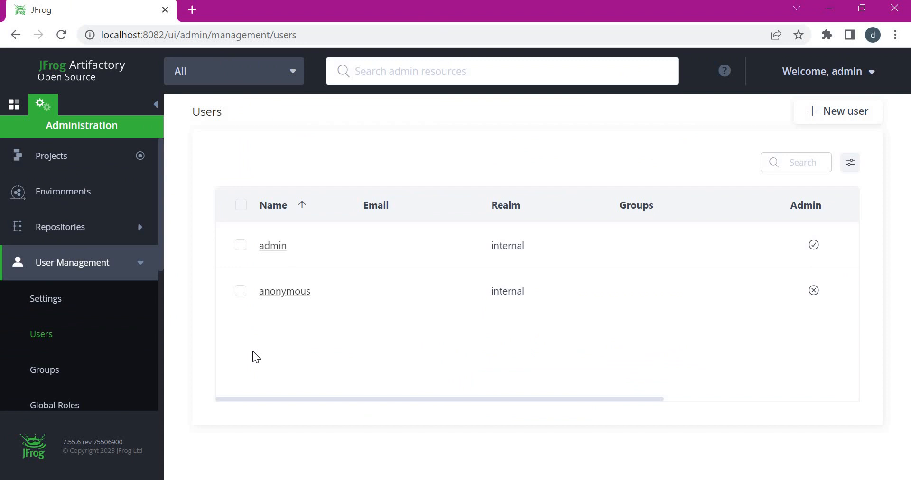
- Start a new user named maven-deploy-user and enter its e-mail address
{"action": "left_click", "coordinate": [844, 114]}
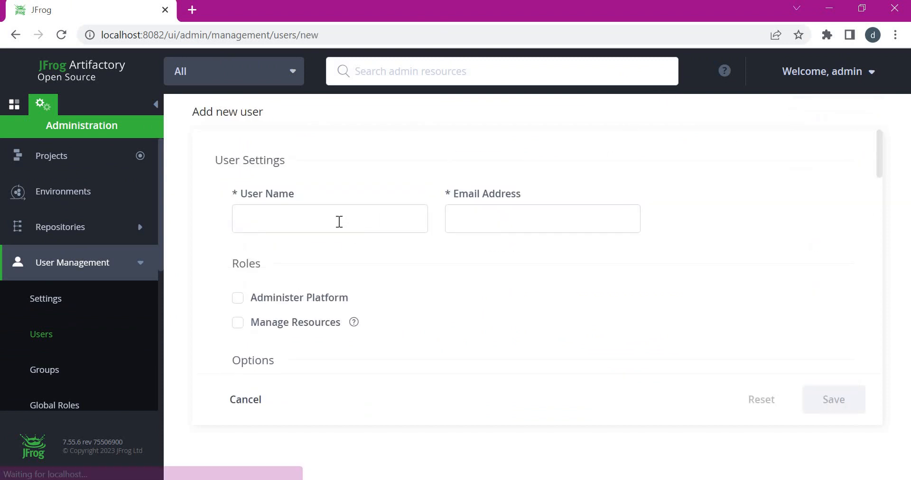
{"action": "left_click", "coordinate": [340, 221]}
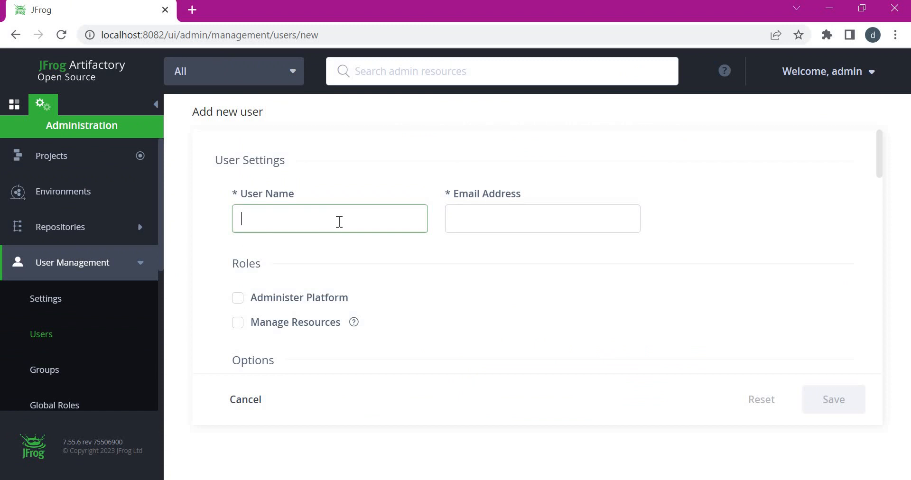
{"action": "type", "text": "maven-deploy-u"}
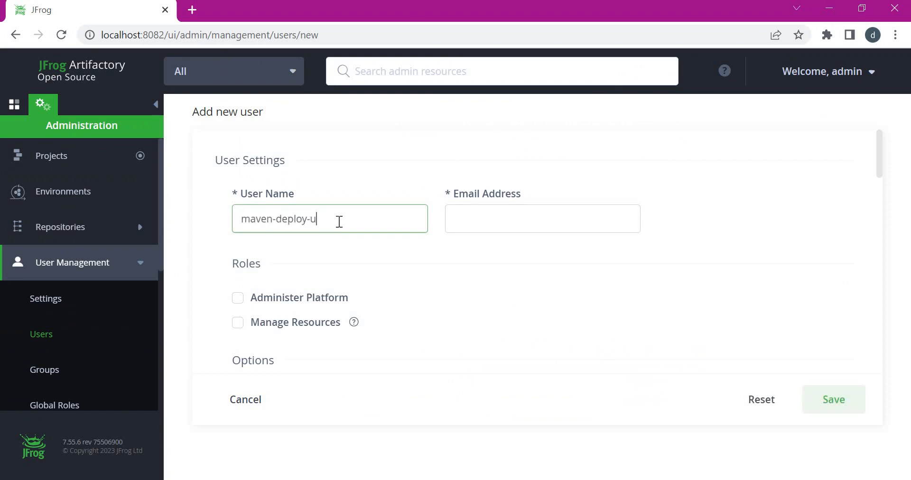
{"action": "type", "text": "ser"}
{"action": "left_click", "coordinate": [562, 222]}
{"action": "type", "text": "maven-deploy-user"}
{"action": "type", "text": "@"}
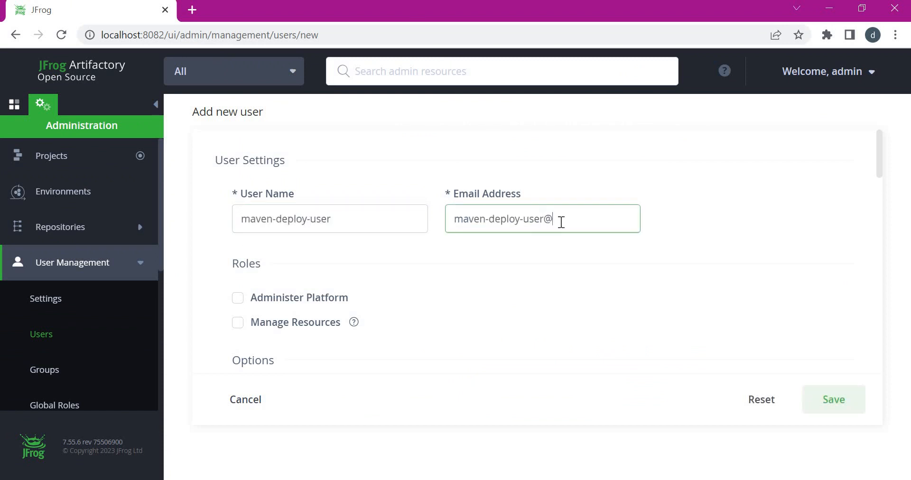
{"action": "type", "text": "test.com"}
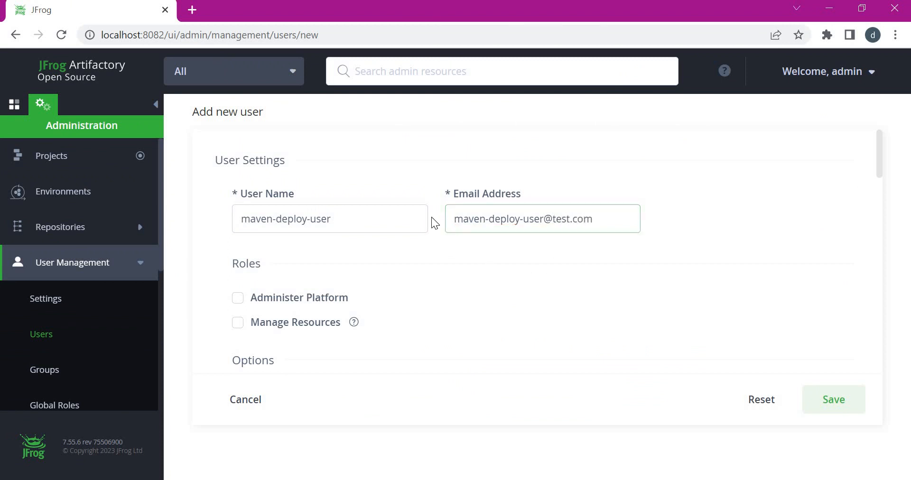
{"action": "left_click", "coordinate": [431, 218]}
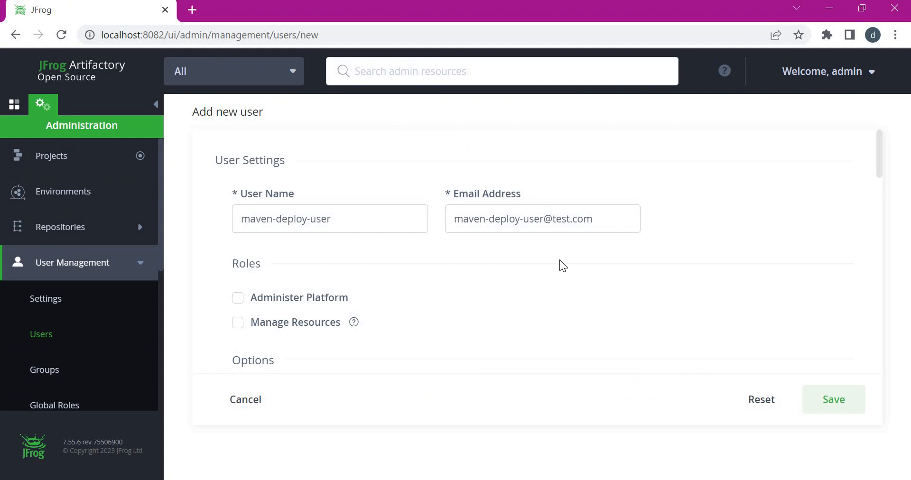
- Set and confirm the user's password, then save the new user
{"action": "scroll", "coordinate": [560, 260], "scroll_direction": "down", "scroll_amount": 5}
{"action": "left_click", "coordinate": [292, 255]}
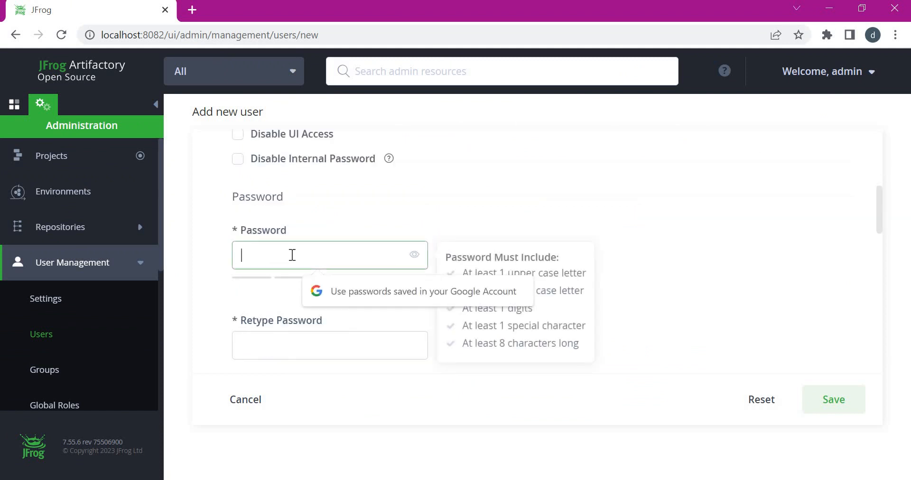
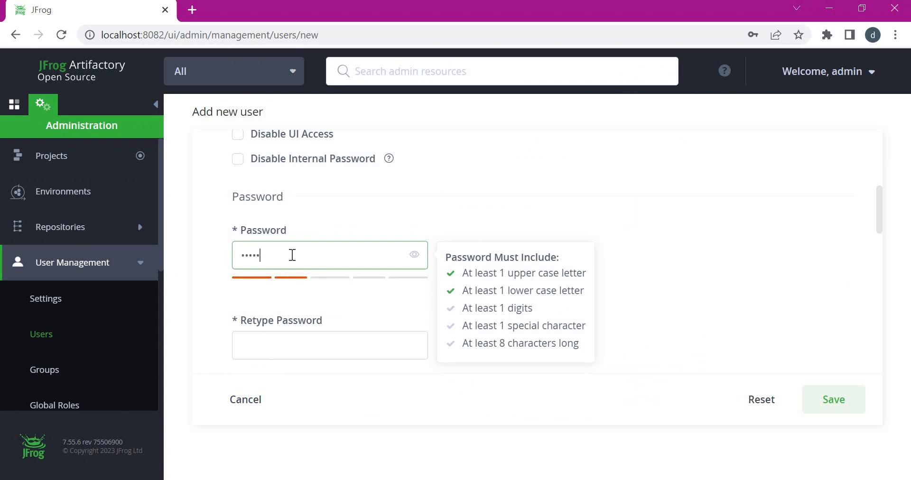
{"action": "left_click", "coordinate": [275, 343]}
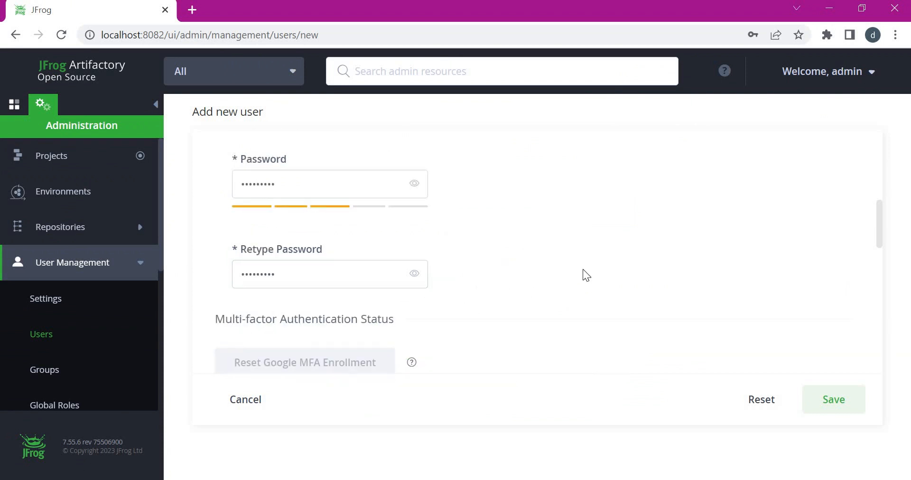
{"action": "scroll", "coordinate": [583, 269], "scroll_direction": "down", "scroll_amount": 10}
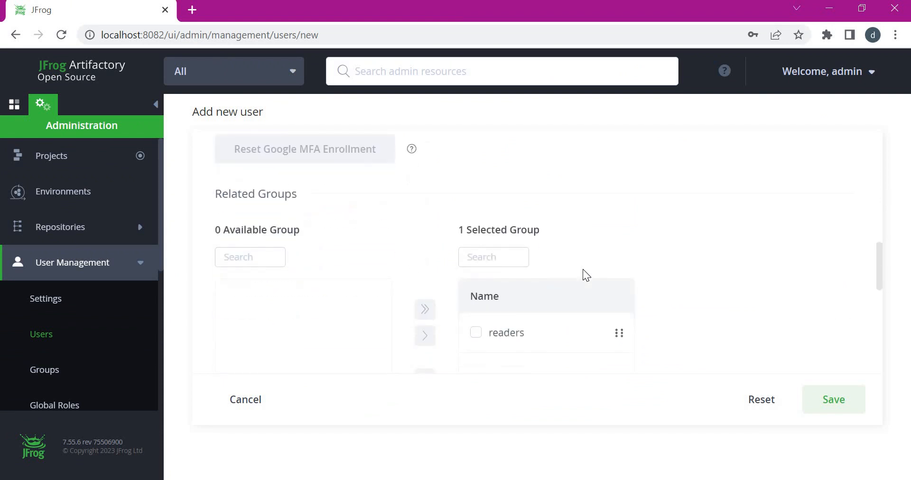
{"action": "left_click", "coordinate": [833, 406]}
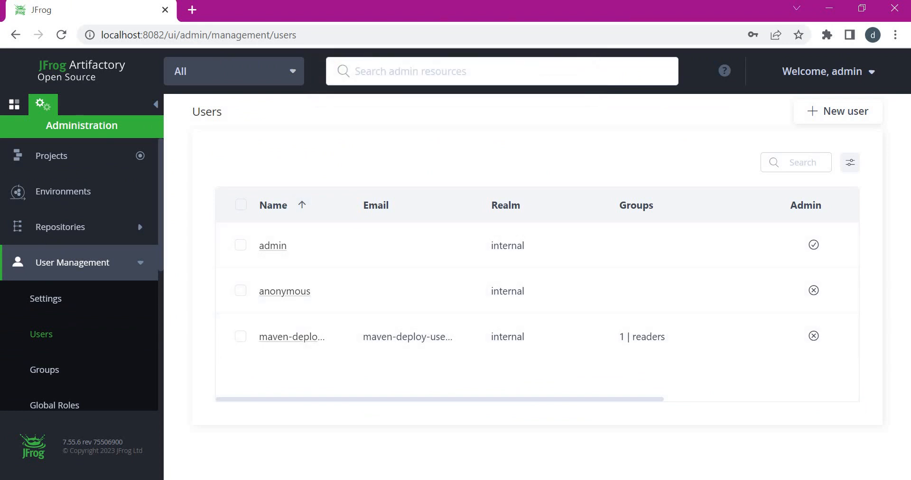
- Start a new group maven-deploy-group described as 'For deploying artifacts to maven repos'
{"action": "left_click", "coordinate": [40, 373]}
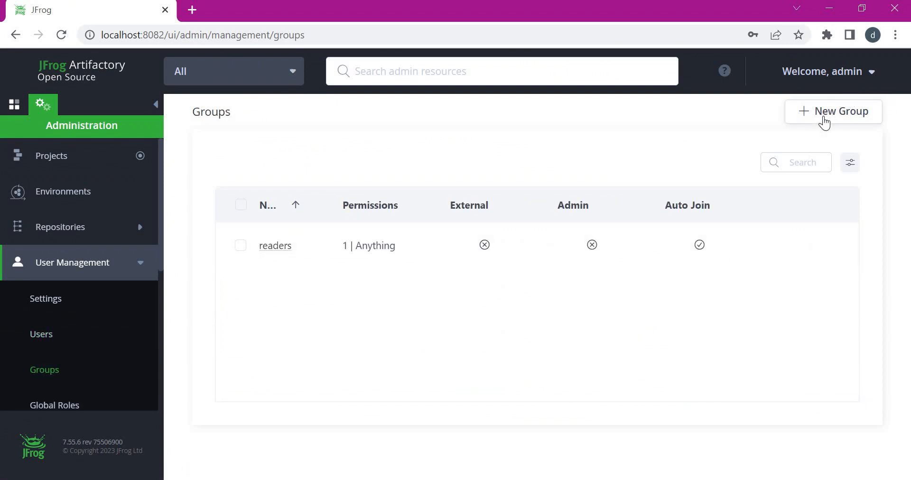
{"action": "left_click", "coordinate": [825, 122]}
{"action": "left_click", "coordinate": [290, 218]}
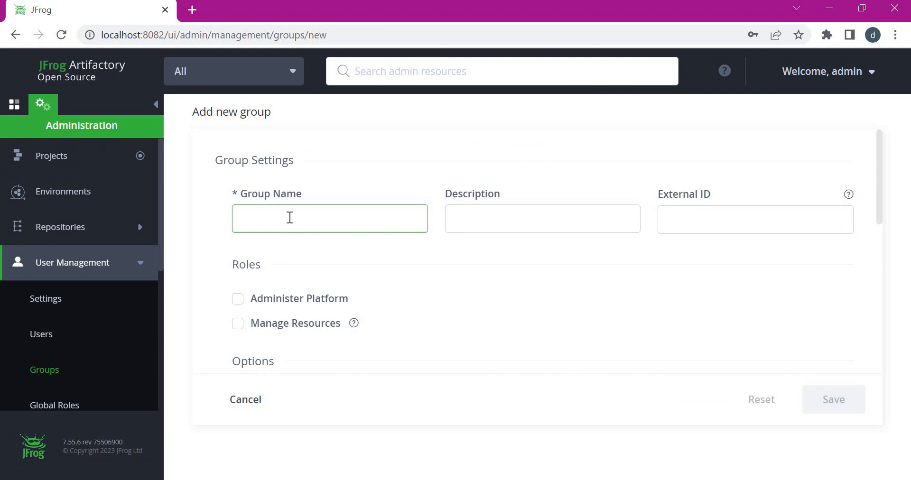
{"action": "type", "text": "maven-dep"}
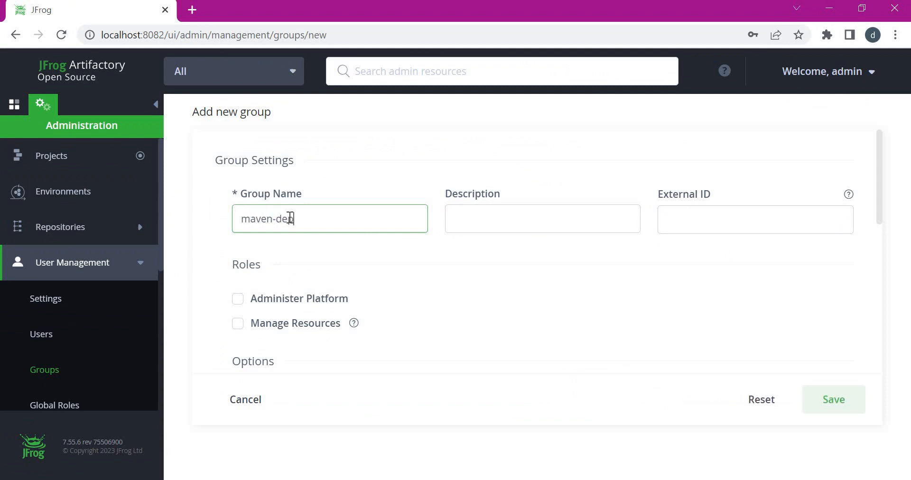
{"action": "type", "text": "loy-group"}
{"action": "key", "text": "Tab"}
{"action": "type", "text": "For deploying artifacts "}
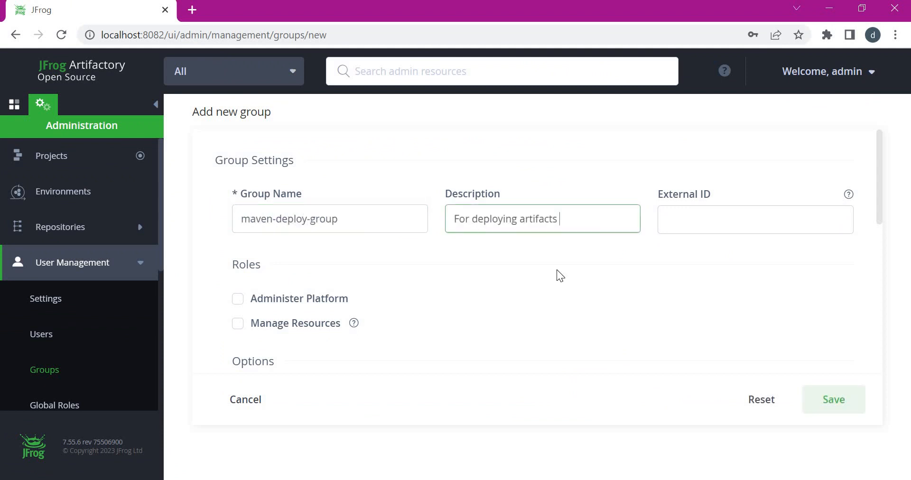
{"action": "type", "text": "to maven repos"}
{"action": "left_click", "coordinate": [476, 275]}
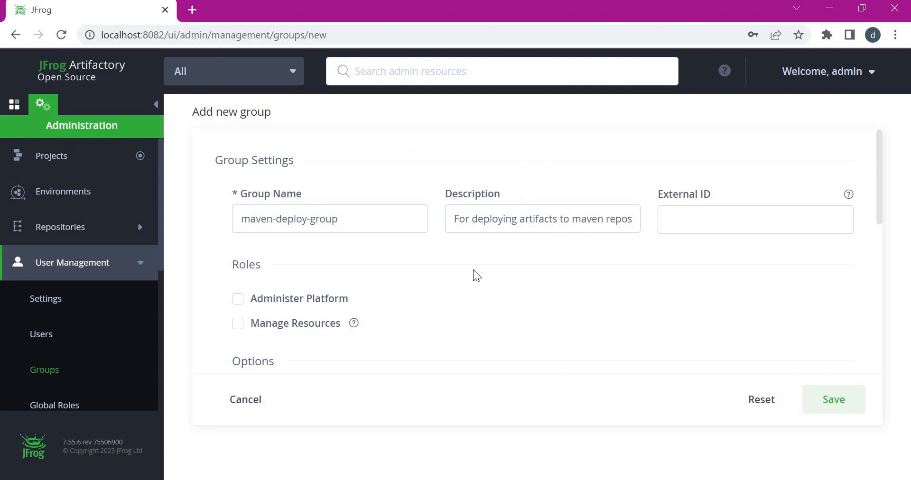
- Add maven-deploy-user as the group's member and save the group
{"action": "scroll", "coordinate": [473, 273], "scroll_direction": "down", "scroll_amount": 6}
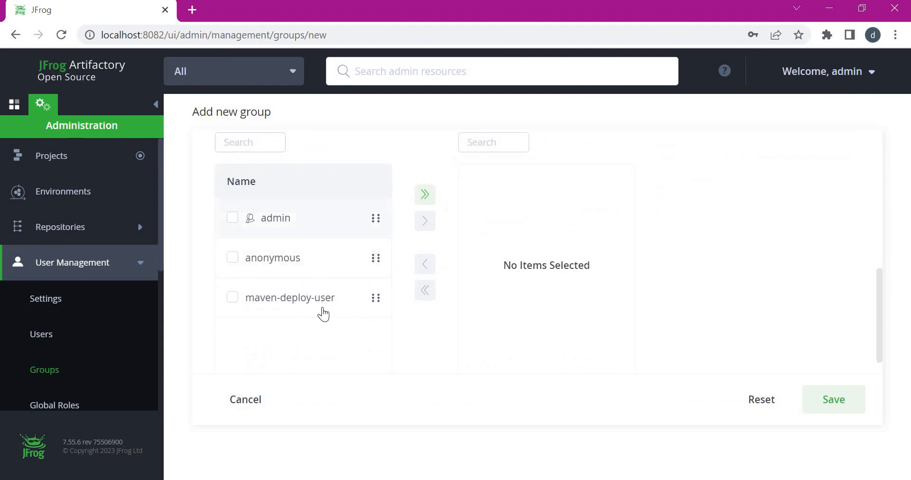
{"action": "left_click", "coordinate": [232, 299]}
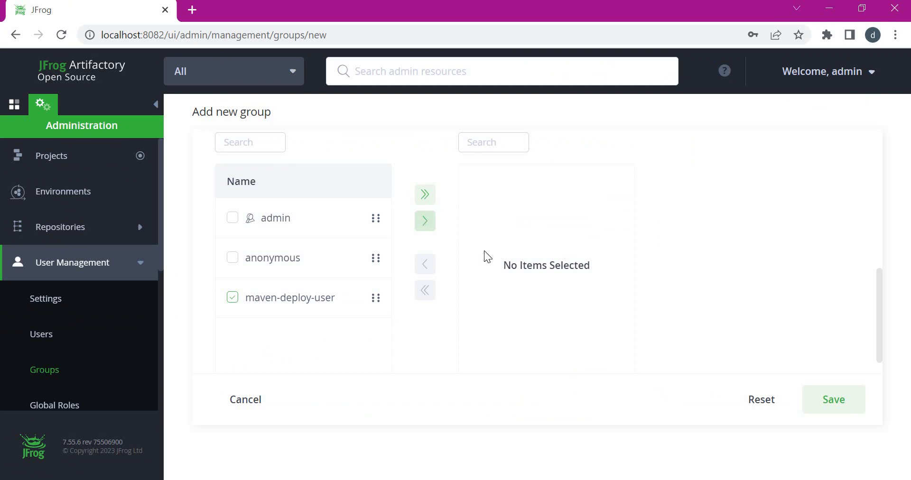
{"action": "left_click", "coordinate": [426, 220]}
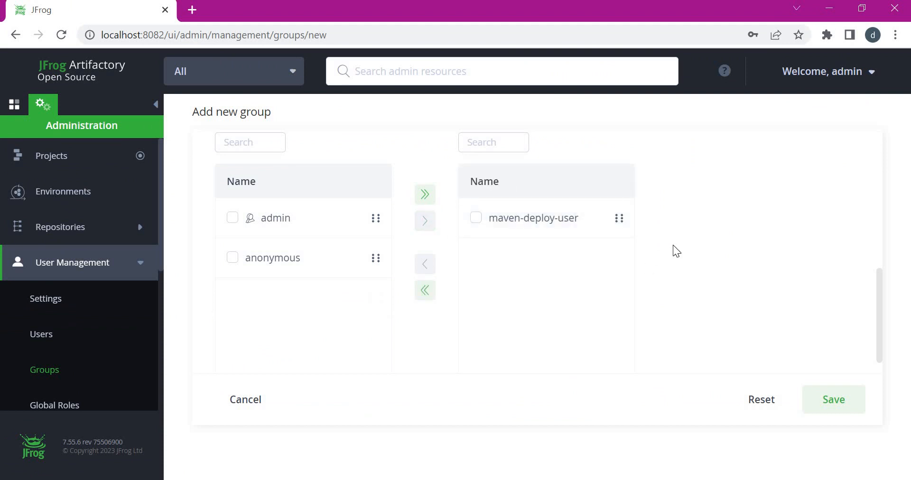
{"action": "left_click", "coordinate": [832, 404]}
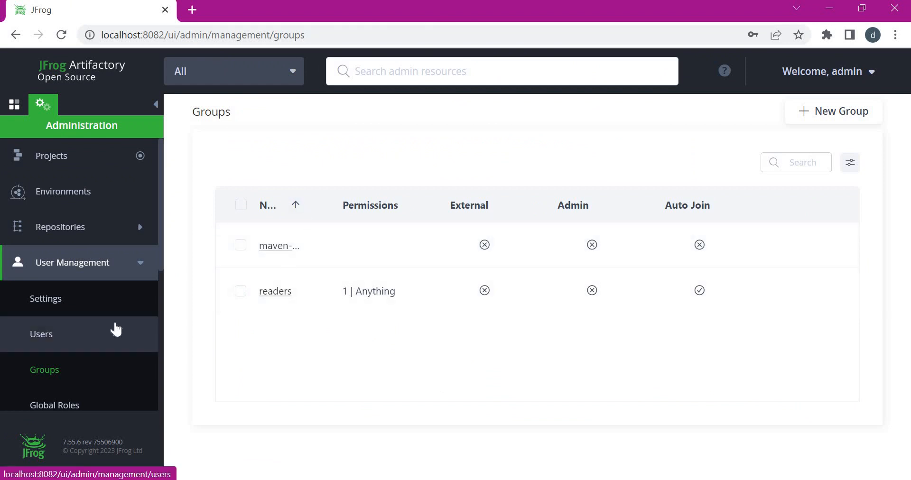
- Open a new permission form in Permissions and name it maven-deploy-permission
{"action": "scroll", "coordinate": [115, 329], "scroll_direction": "down", "scroll_amount": 2}
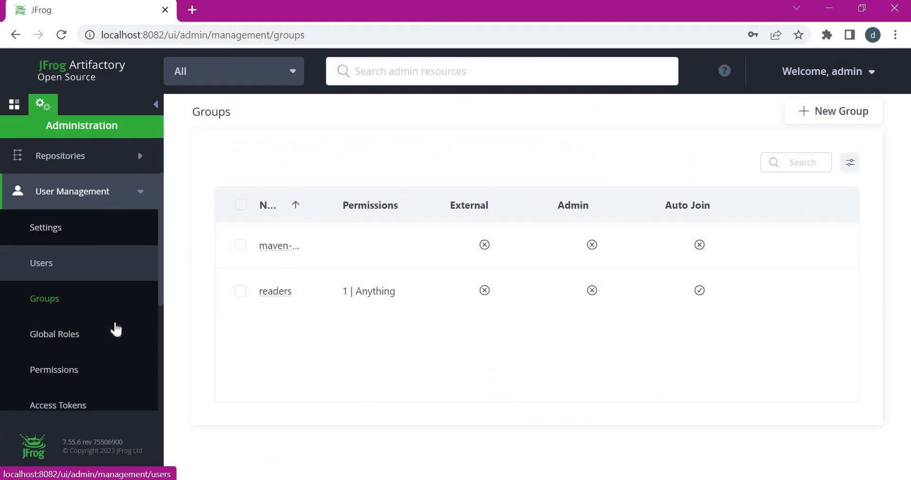
{"action": "left_click", "coordinate": [60, 367]}
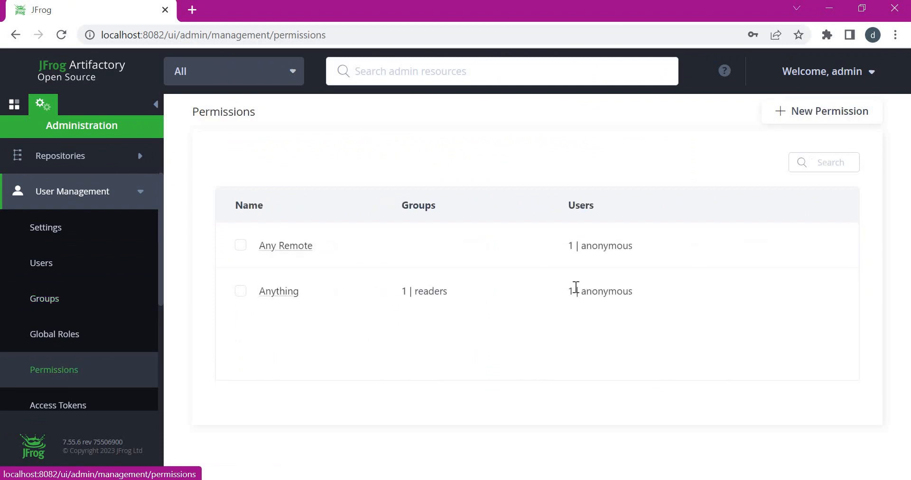
{"action": "left_click", "coordinate": [818, 114]}
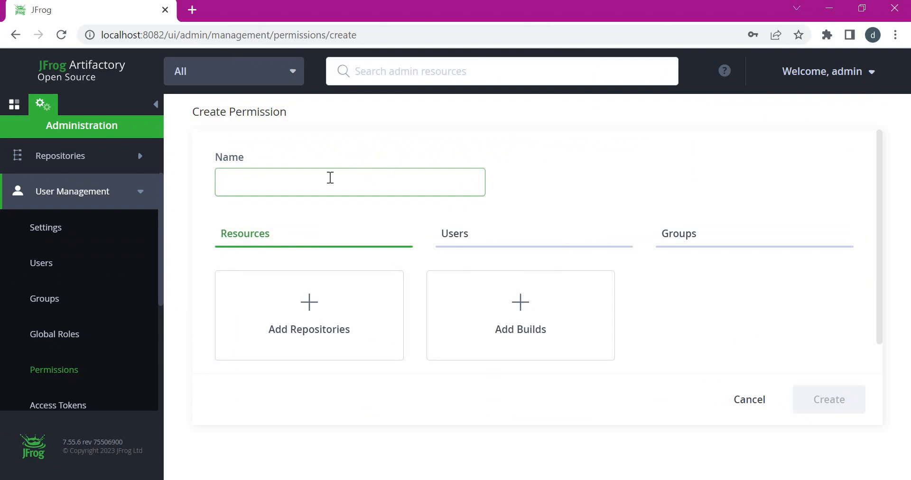
{"action": "type", "text": "maven-deploy-permission"}
{"action": "left_click", "coordinate": [356, 208]}
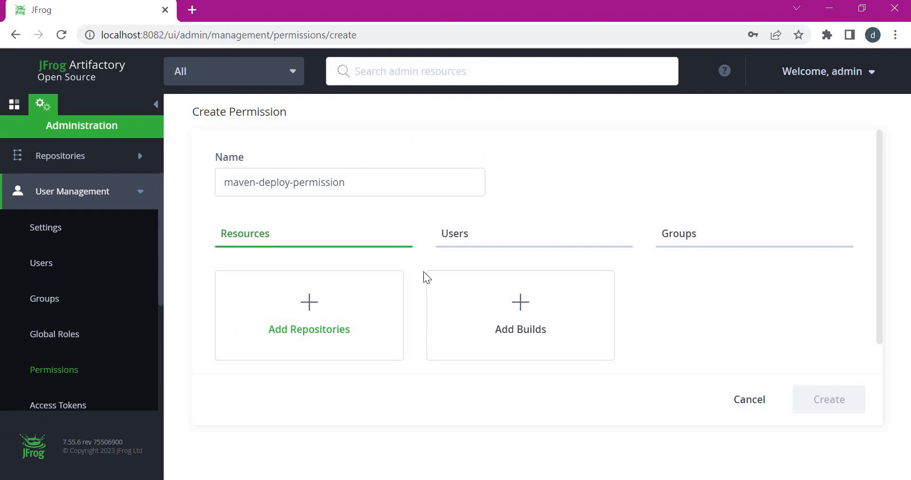
{"action": "scroll", "coordinate": [534, 193], "scroll_direction": "down", "scroll_amount": 1}
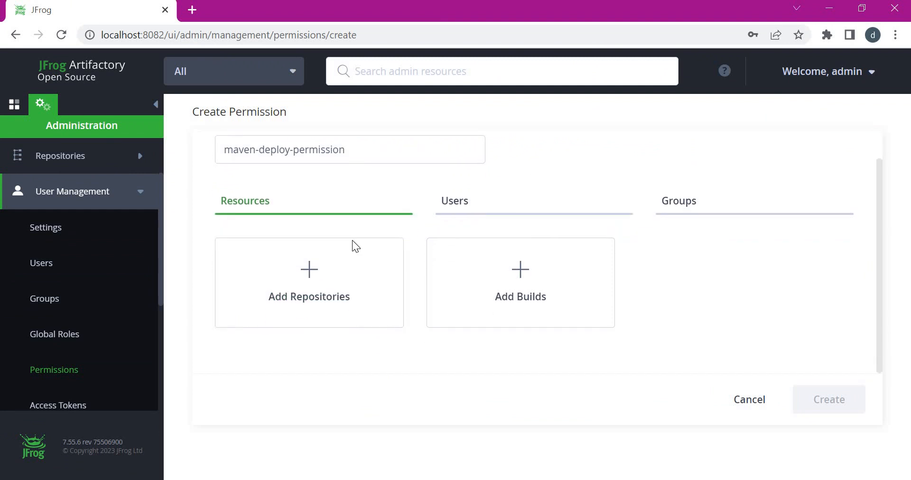
- Include my-maven-local-releases, my-maven-local-snapshots and my-maven-remote in the permission's repositories
{"action": "left_click", "coordinate": [310, 270]}
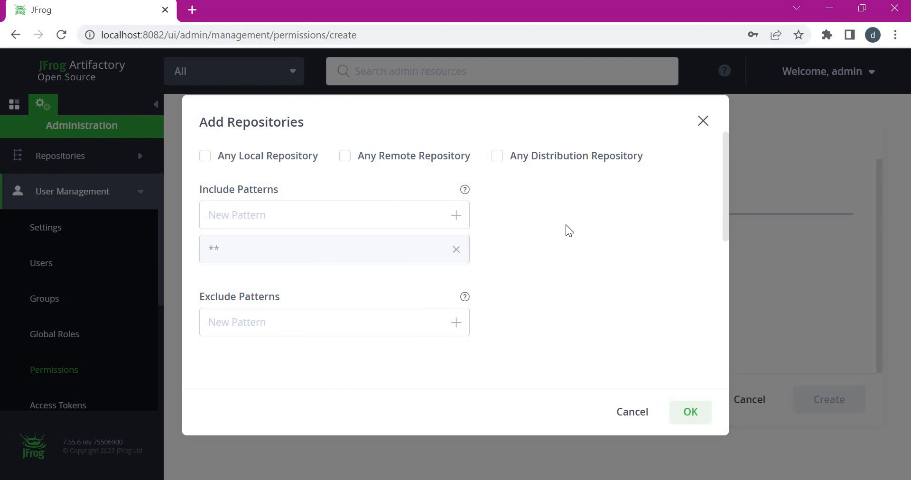
{"action": "scroll", "coordinate": [331, 377], "scroll_direction": "down", "scroll_amount": 5}
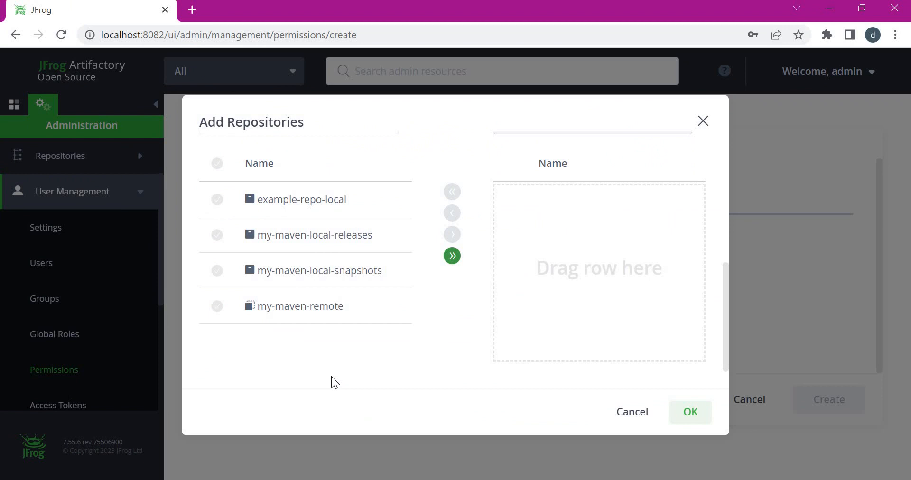
{"action": "left_click", "coordinate": [326, 236]}
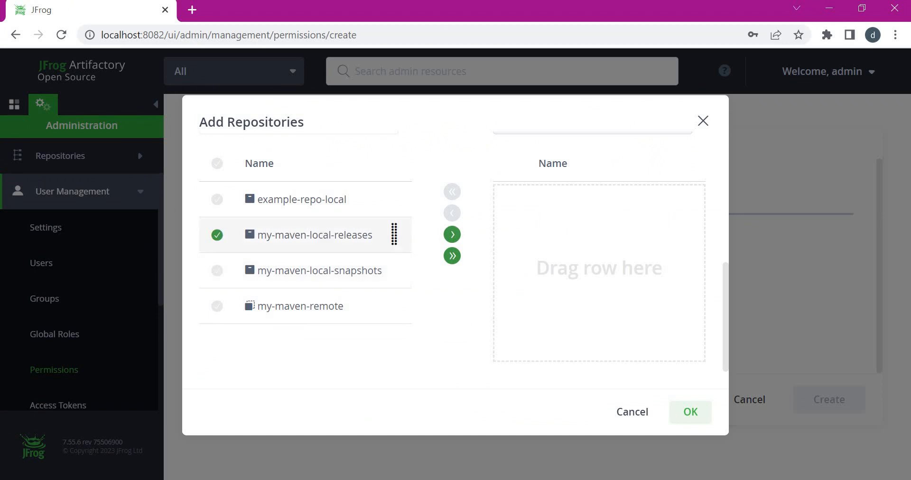
{"action": "left_click_drag", "start_coordinate": [306, 239], "coordinate": [685, 252]}
{"action": "left_click_drag", "start_coordinate": [322, 282], "coordinate": [585, 319]}
{"action": "left_click_drag", "start_coordinate": [379, 294], "coordinate": [598, 314]}
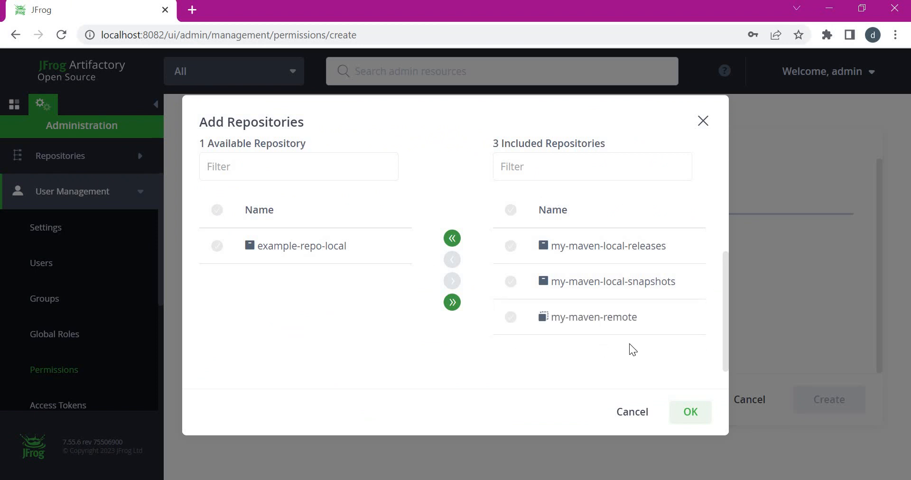
{"action": "left_click", "coordinate": [691, 412]}
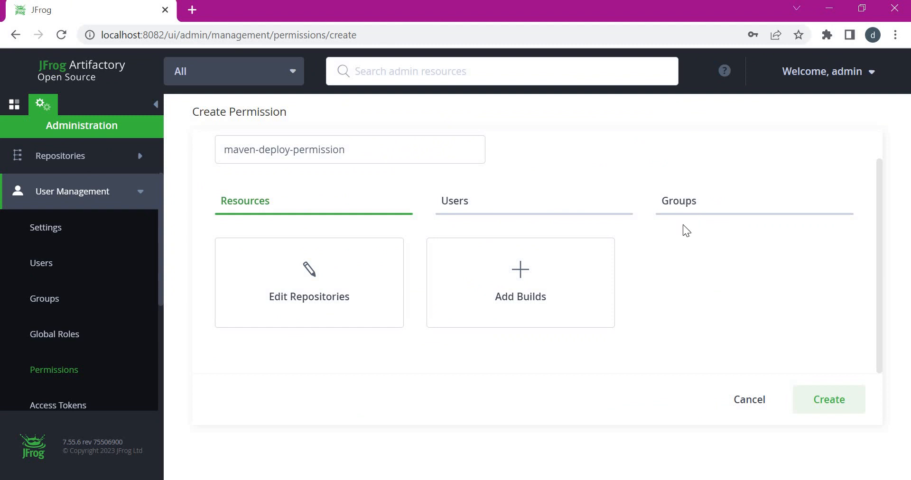
- Add maven-deploy-group to the permission's groups
{"action": "left_click", "coordinate": [688, 200]}
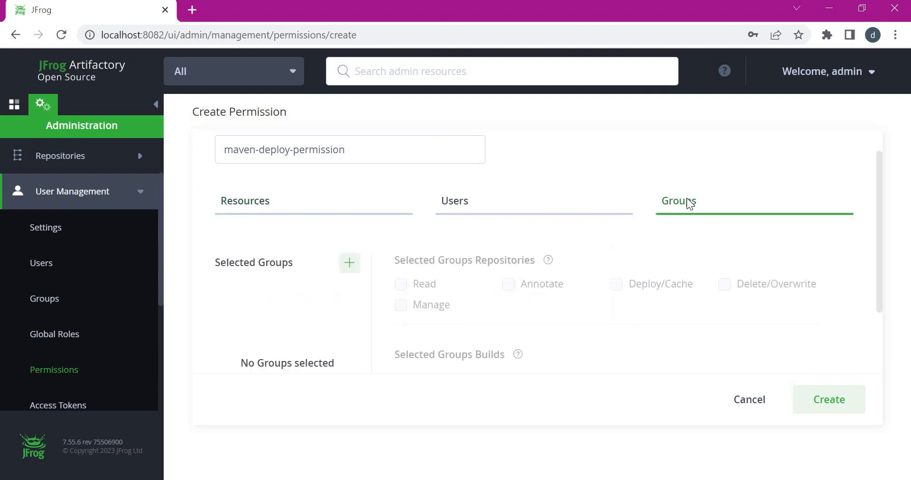
{"action": "scroll", "coordinate": [577, 323], "scroll_direction": "down", "scroll_amount": 2}
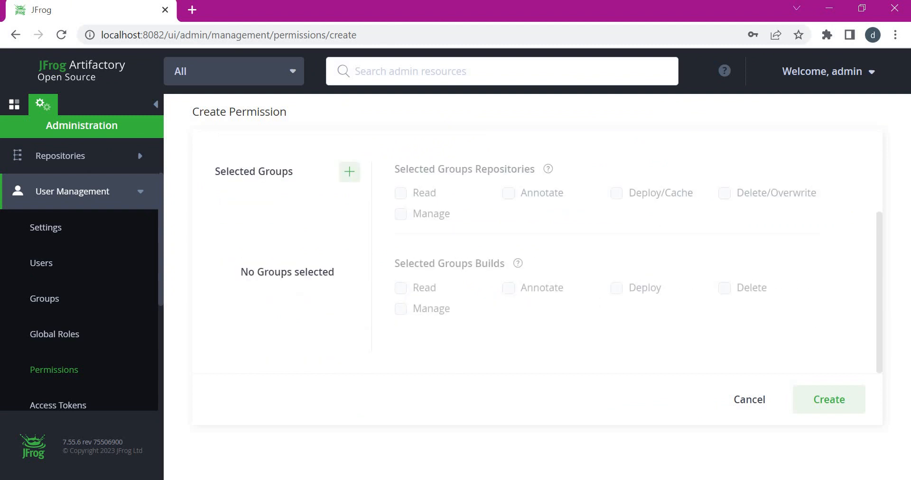
{"action": "scroll", "coordinate": [606, 297], "scroll_direction": "up", "scroll_amount": 3}
{"action": "scroll", "coordinate": [606, 297], "scroll_direction": "down", "scroll_amount": 2}
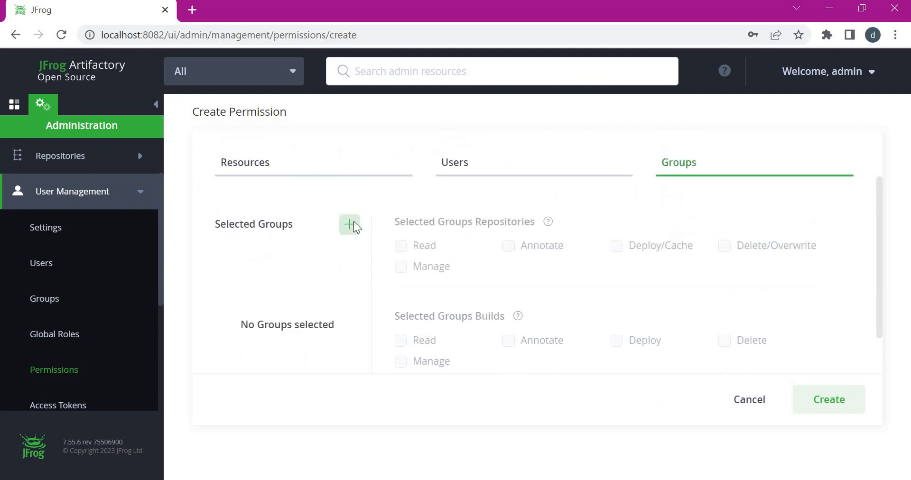
{"action": "left_click", "coordinate": [350, 225]}
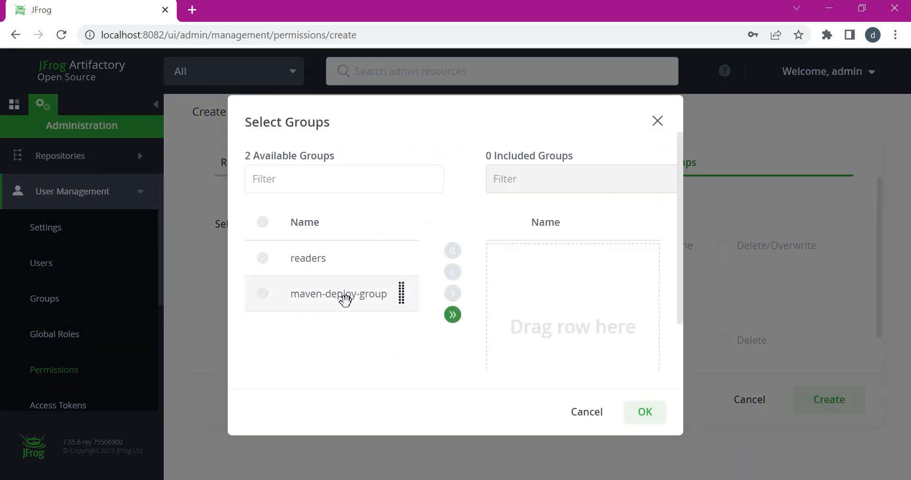
{"action": "left_click_drag", "start_coordinate": [345, 300], "coordinate": [589, 328]}
{"action": "left_click", "coordinate": [655, 402]}
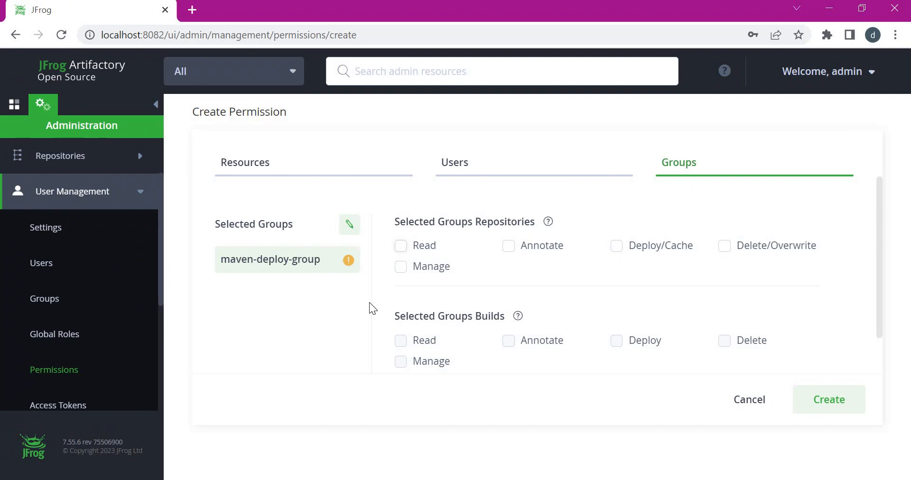
- Grant the group Read and Deploy/Cache rights and create the permission
{"action": "left_click", "coordinate": [402, 247]}
{"action": "left_click", "coordinate": [617, 248]}
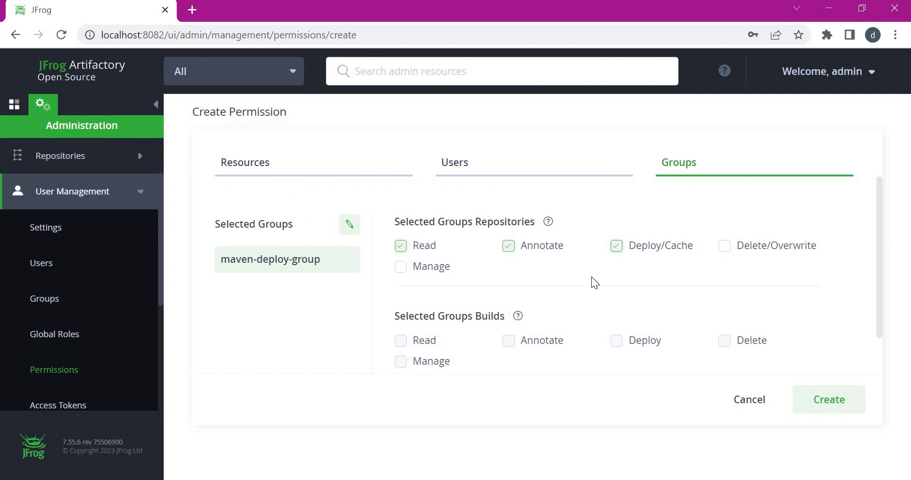
{"action": "left_click", "coordinate": [817, 407]}
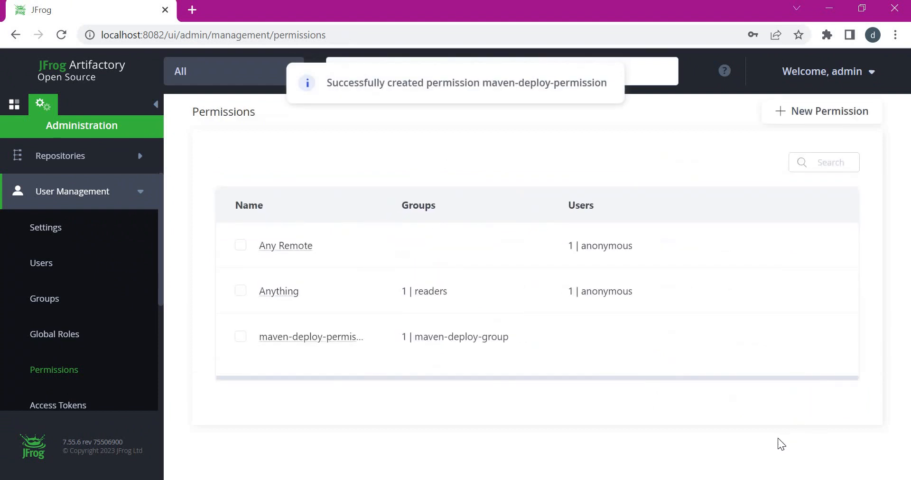